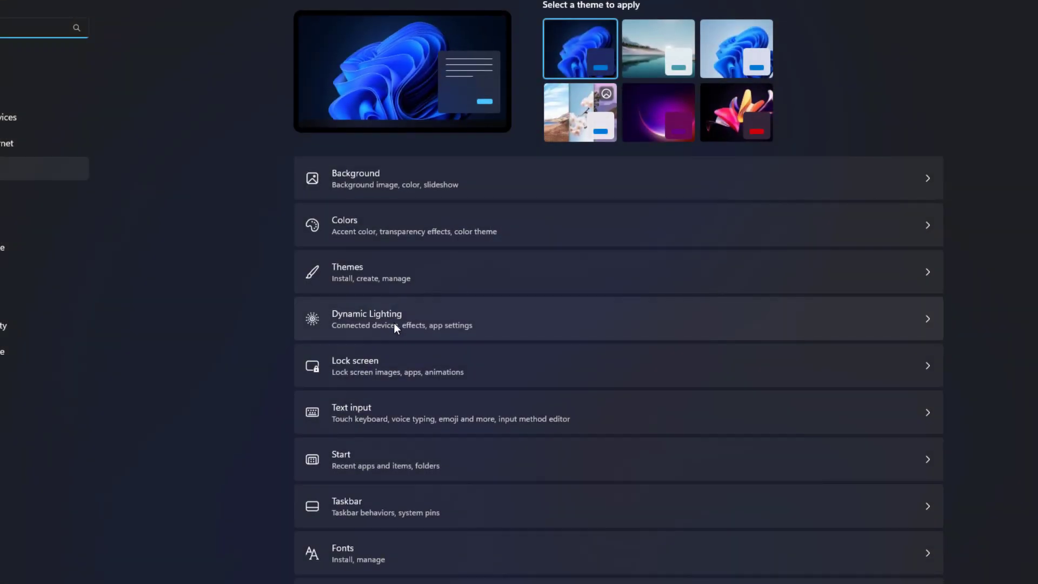
Apply the Windows (light) theme from Personalization > Themes
{"action": "left_click", "coordinate": [385, 270]}
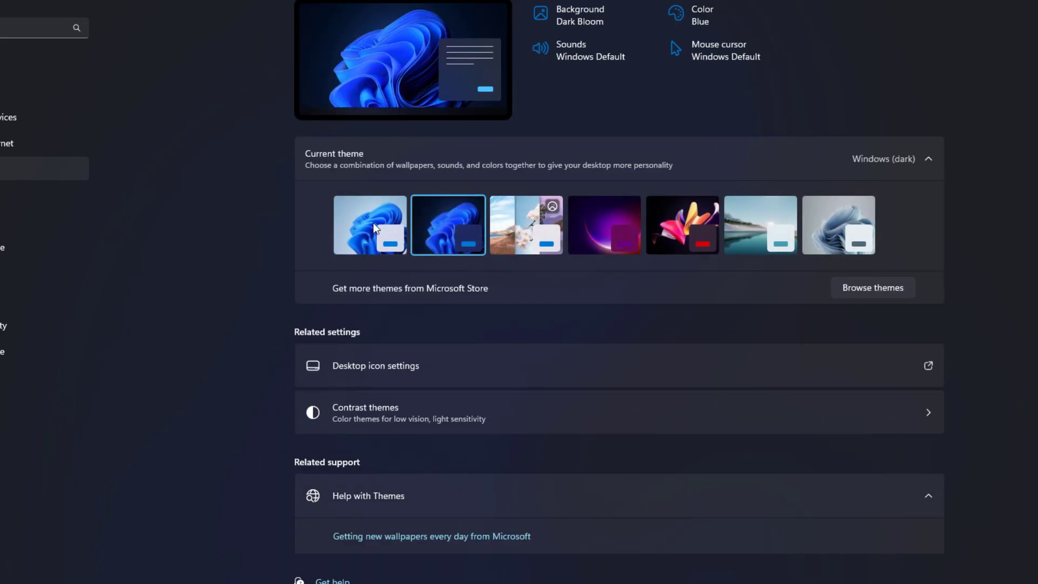
{"action": "left_click", "coordinate": [370, 224]}
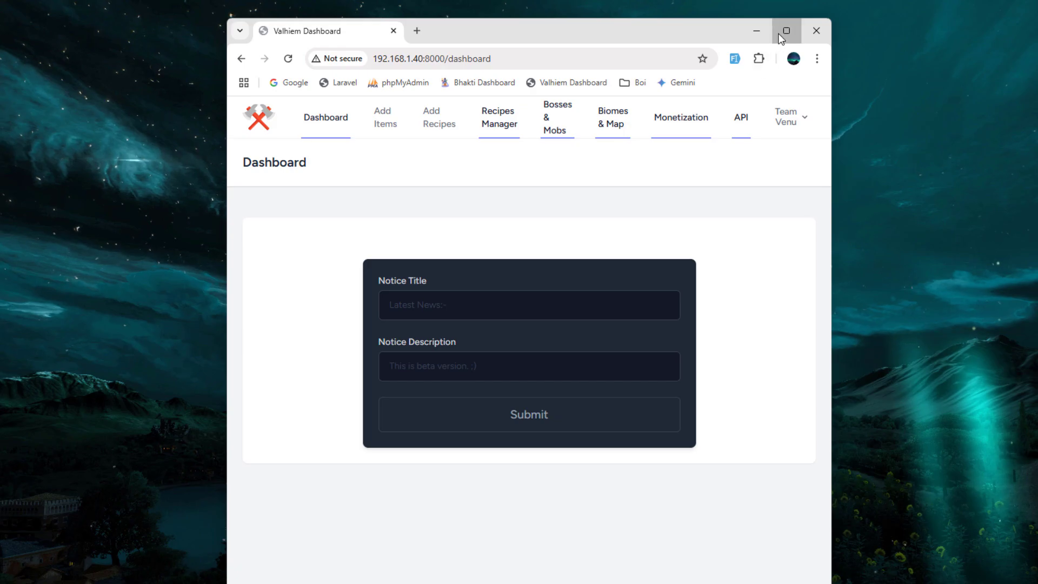
Maximize the Chrome window showing the light-themed Valhiem dashboard
{"action": "left_click", "coordinate": [786, 30]}
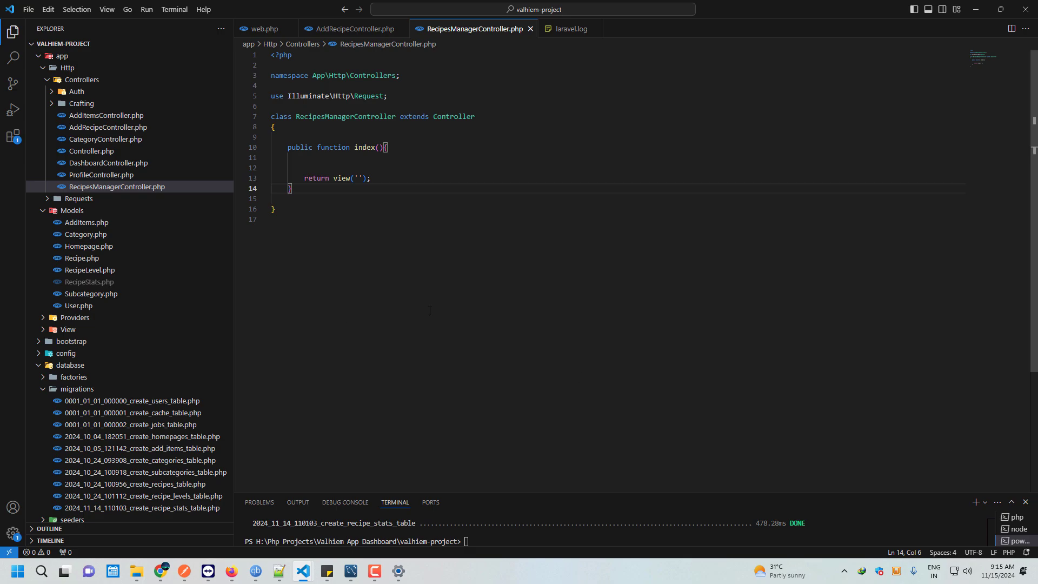
Scroll the Explorer tree to the bottom to reveal tailwind.config.js
{"action": "left_click_drag", "start_coordinate": [228, 215], "coordinate": [251, 508]}
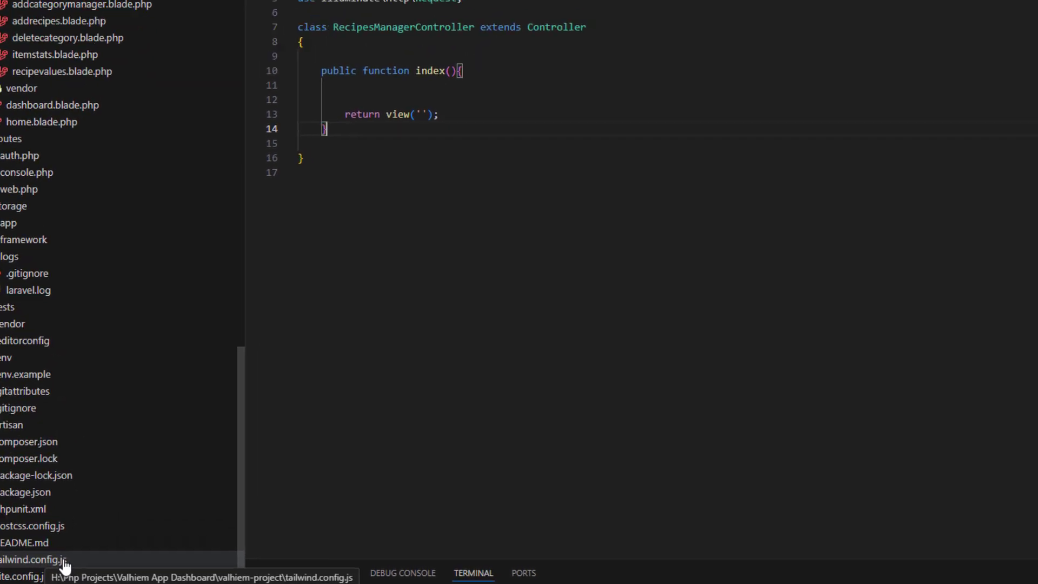
Open tailwind.config.js and add a new line after 'export default {' for darkMode: 'class'
{"action": "left_click", "coordinate": [149, 497]}
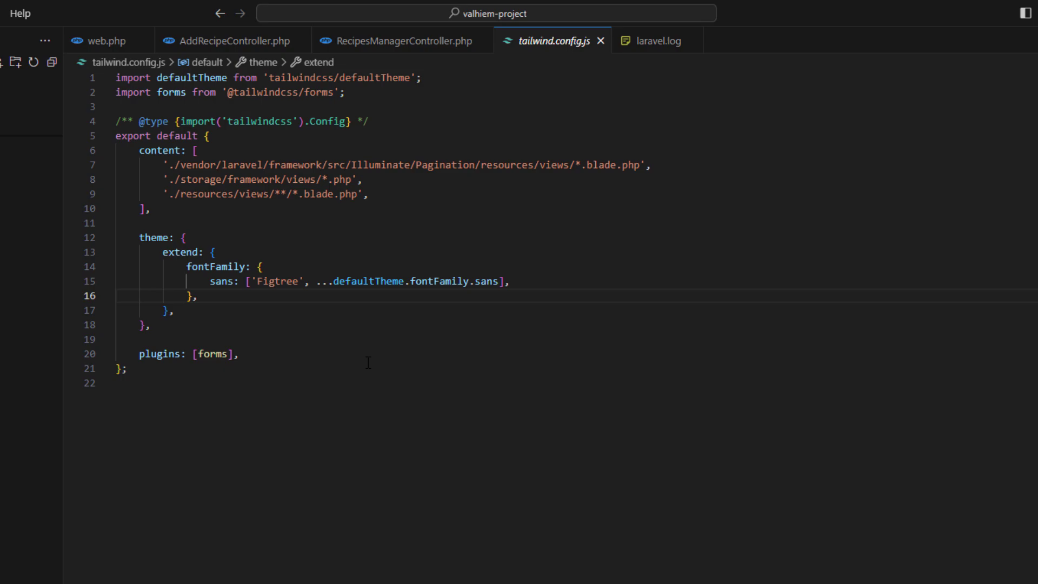
{"action": "left_click", "coordinate": [336, 140]}
{"action": "key", "text": "Return"}
{"action": "type", "text": "d"}
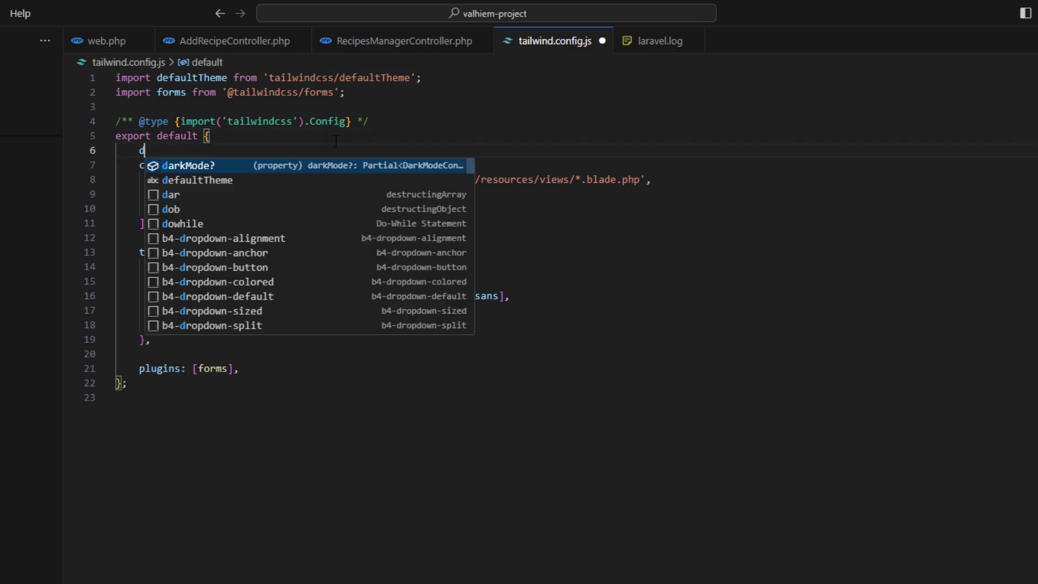
{"action": "type", "text": "arkMode:"}
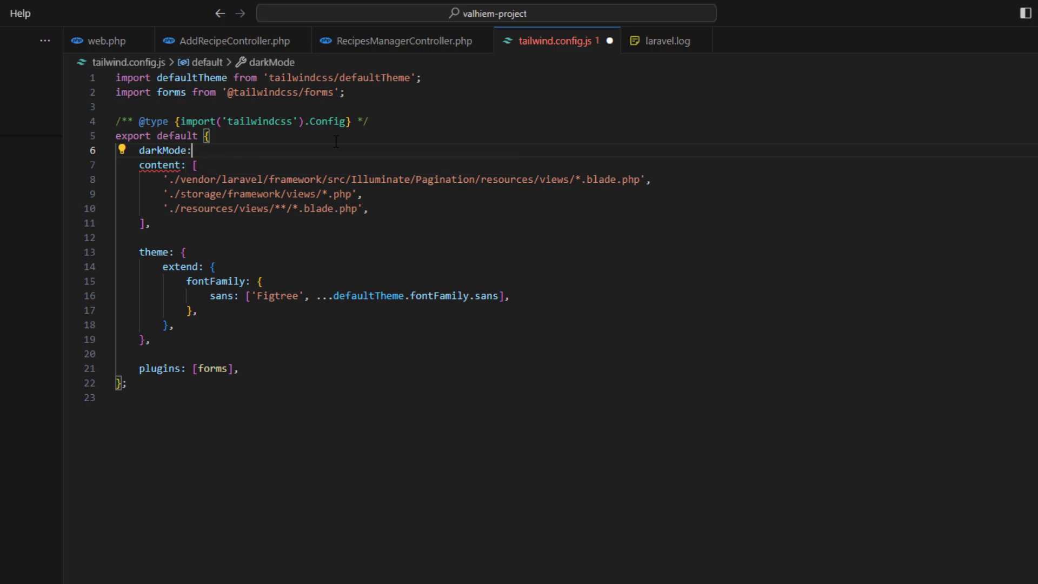
{"action": "type", "text": " 'class',"}
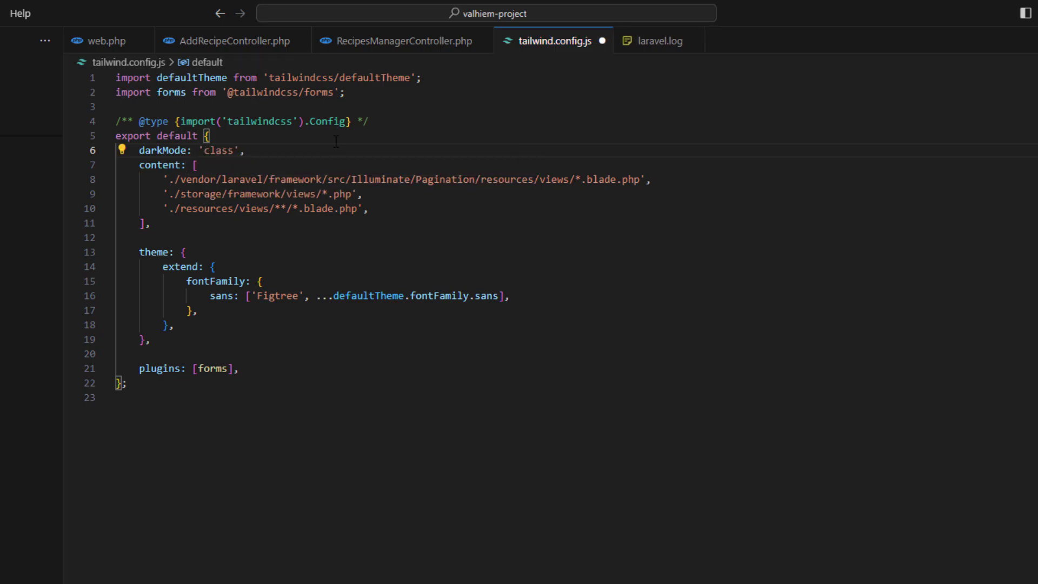
Save tailwind.config.js, then open resources/views/layouts/app.blade.php
{"action": "key", "text": "ctrl+s"}
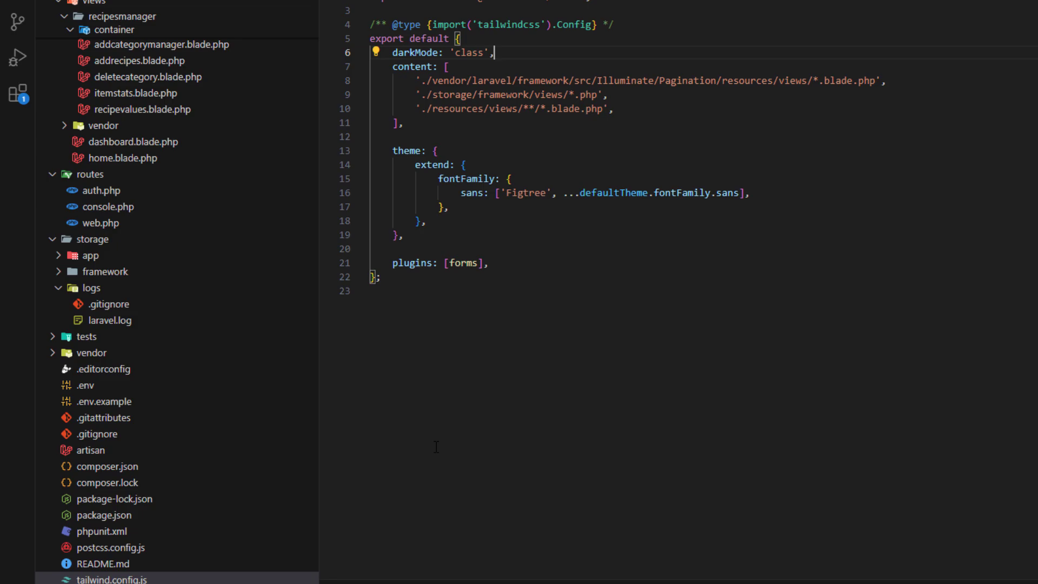
{"action": "scroll", "coordinate": [208, 378], "scroll_direction": "up", "scroll_amount": 2}
{"action": "scroll", "coordinate": [208, 378], "scroll_direction": "up", "scroll_amount": 3}
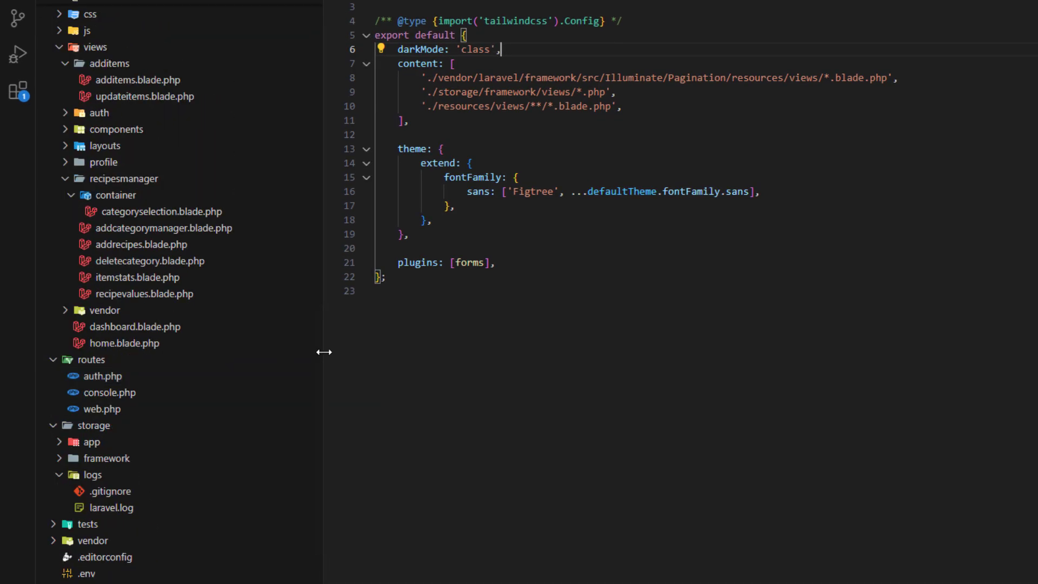
{"action": "scroll", "coordinate": [321, 355], "scroll_direction": "up", "scroll_amount": 3}
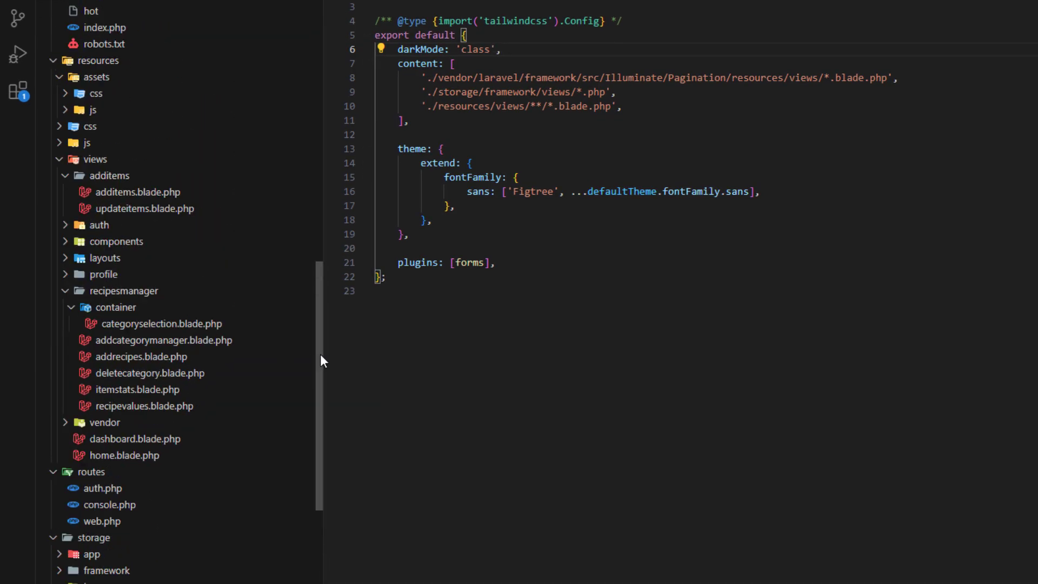
{"action": "left_click", "coordinate": [69, 262]}
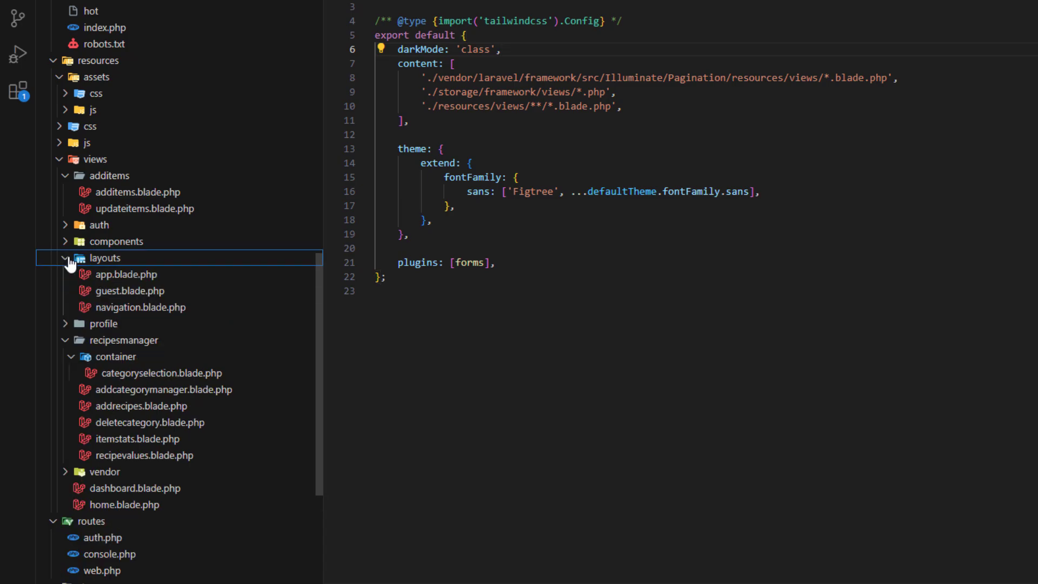
{"action": "left_click", "coordinate": [134, 276]}
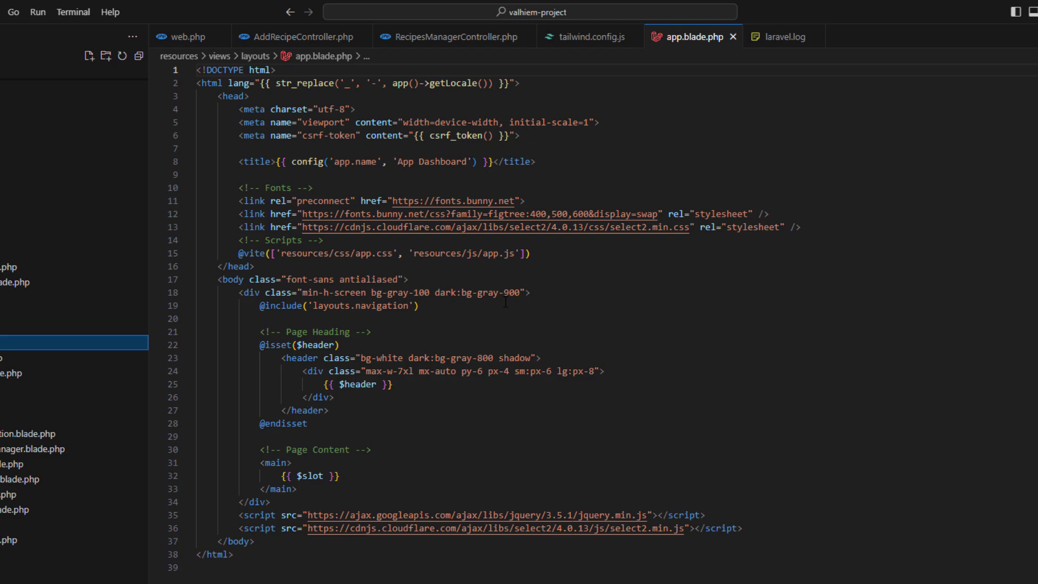
Add class="dark" to the <html> tag on line 2, save, and return to Chrome
{"action": "left_click", "coordinate": [545, 87]}
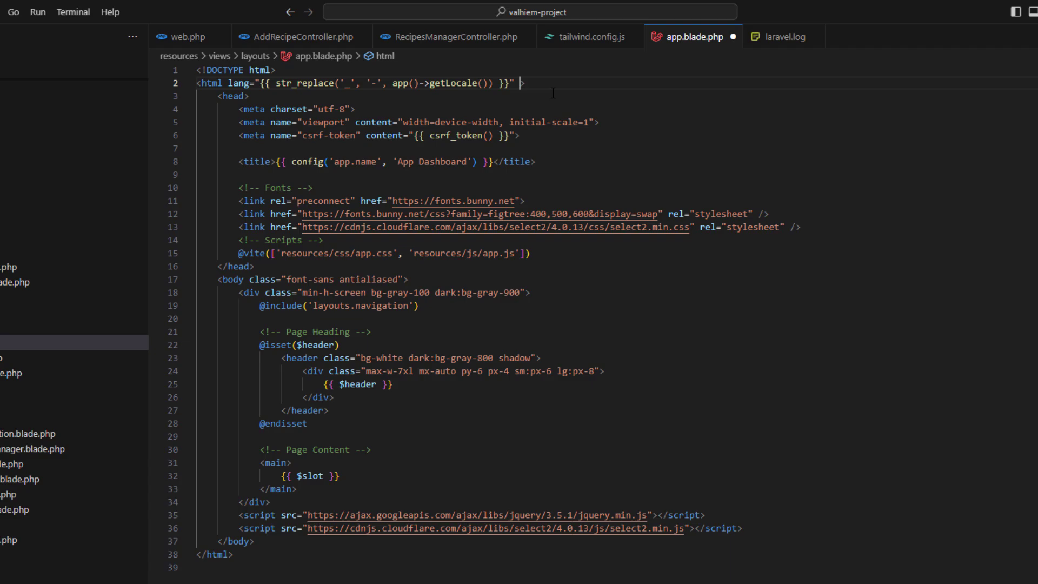
{"action": "type", "text": "class=\""}
{"action": "key", "text": "Escape"}
{"action": "type", "text": "dar"}
{"action": "type", "text": "k"}
{"action": "key", "text": "ctrl+s"}
{"action": "key", "text": "alt+Tab"}
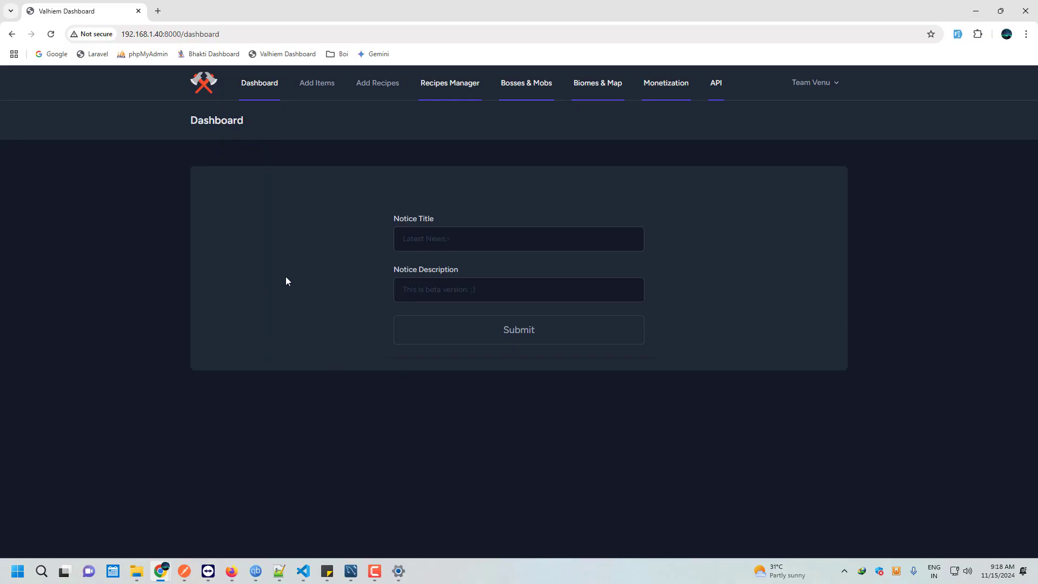